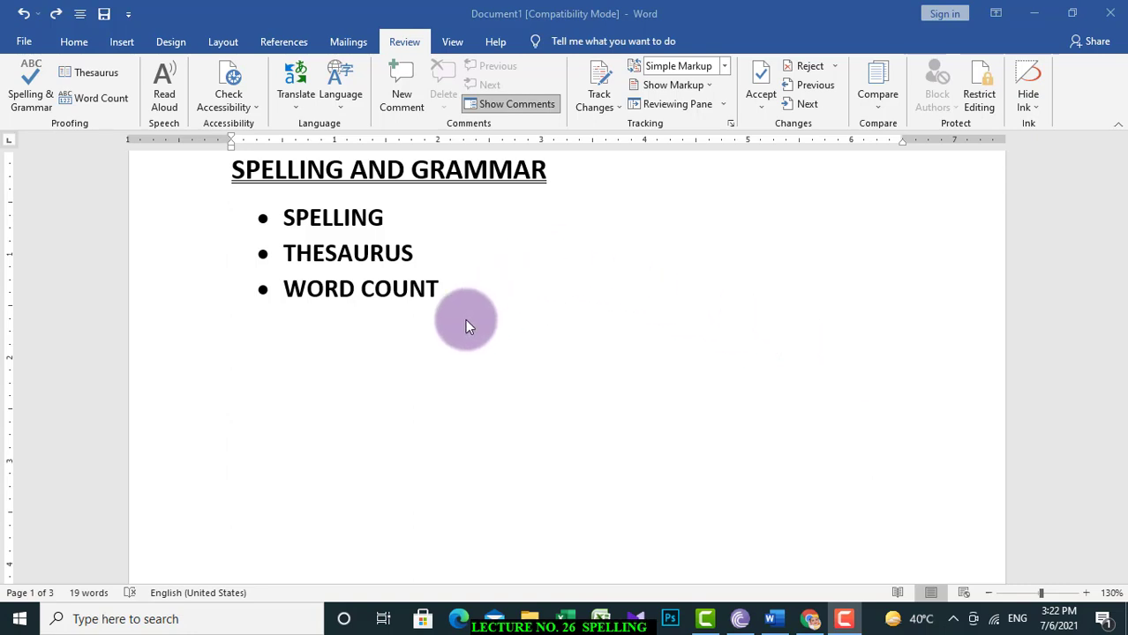
Move down to page 2, showing the SPELLING heading and 'Thsi si beautiful flowar.'
{"action": "key", "text": "Return"}
{"action": "key", "text": "Return"}
{"action": "key", "text": "Return"}
{"action": "key", "text": "Return"}
{"action": "key", "text": "Return"}
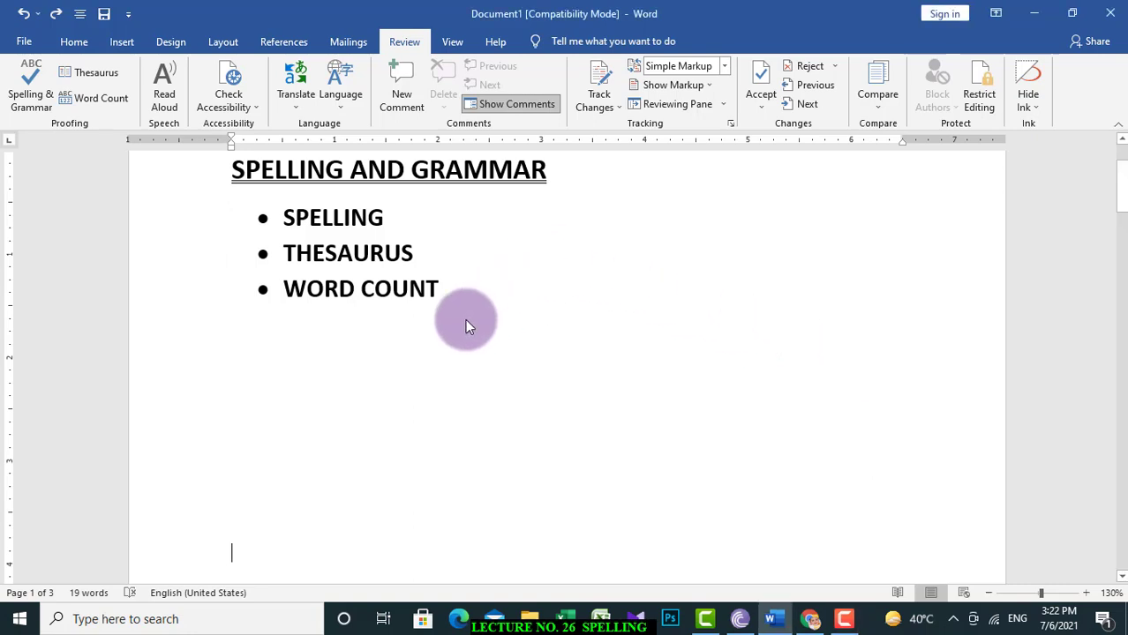
{"action": "key", "text": "Return"}
{"action": "key", "text": "Return"}
{"action": "key", "text": "Return"}
{"action": "key", "text": "Return"}
{"action": "key", "text": "Return"}
{"action": "key", "text": "Return"}
{"action": "key", "text": "Return"}
{"action": "key", "text": "Return"}
{"action": "key", "text": "Return"}
{"action": "key", "text": "Return"}
{"action": "key", "text": "Return"}
{"action": "key", "text": "Return"}
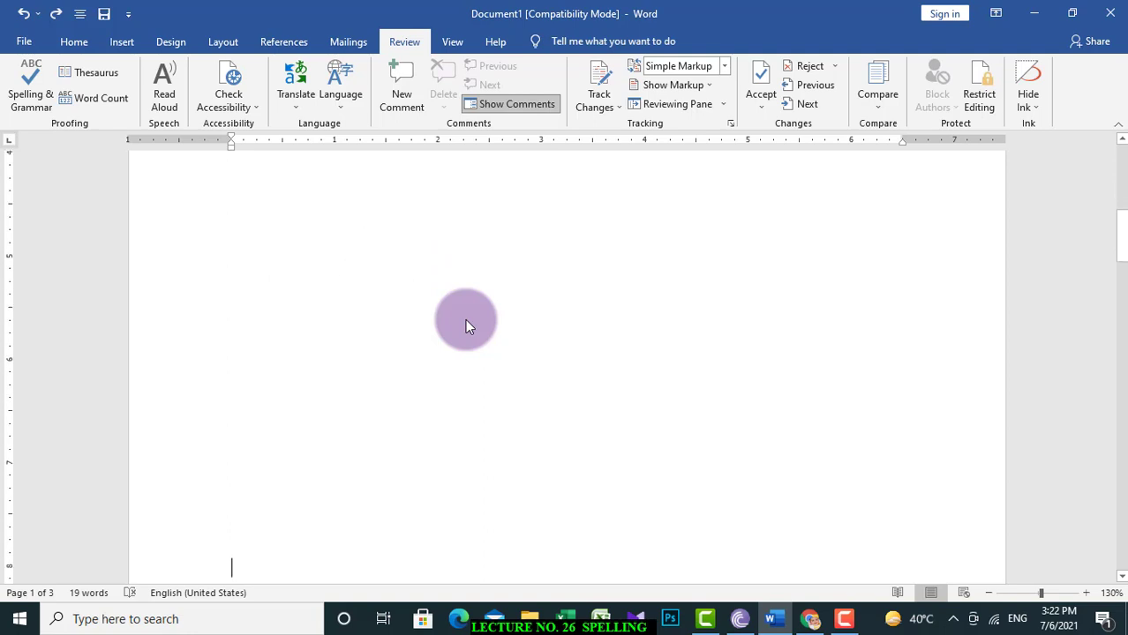
{"action": "type", "text": "SPELLING Thsi si beautiful flowar."}
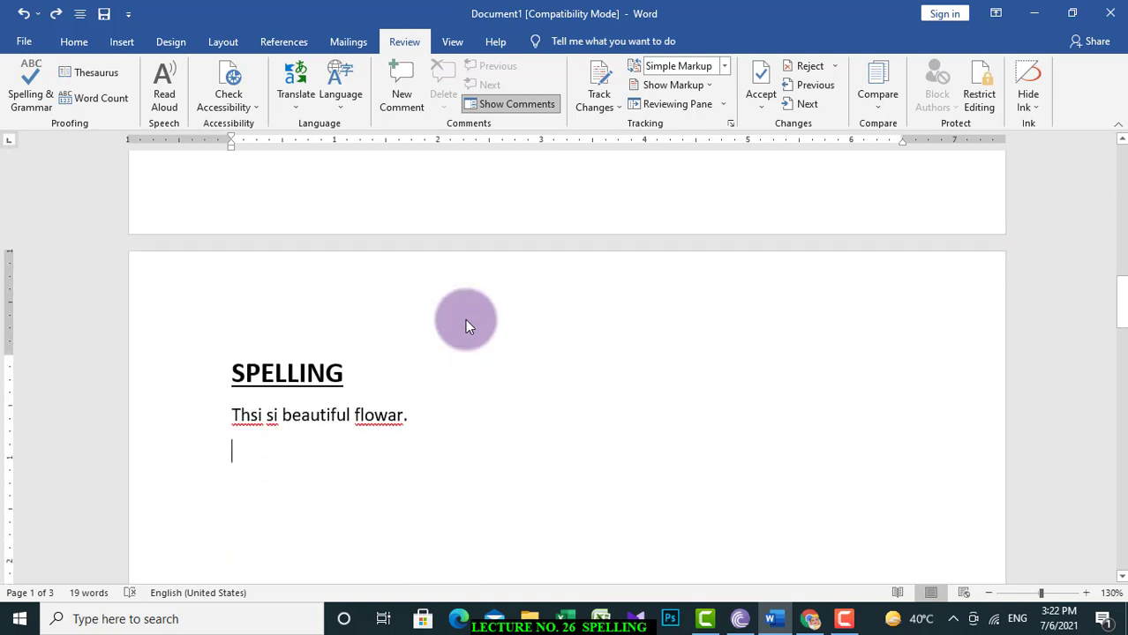
{"action": "key", "text": "Up"}
{"action": "key", "text": "Up"}
{"action": "key", "text": "Down"}
{"action": "key", "text": "Down"}
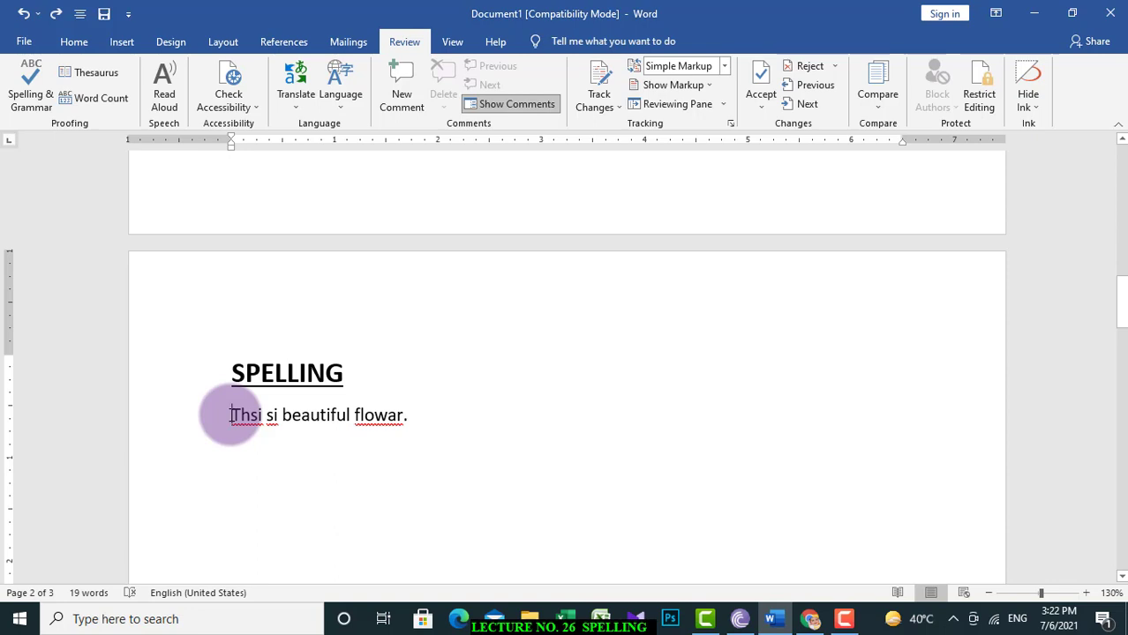
Correct 'Thsi' to 'This' with the F7 spelling check
{"action": "key", "text": "F7"}
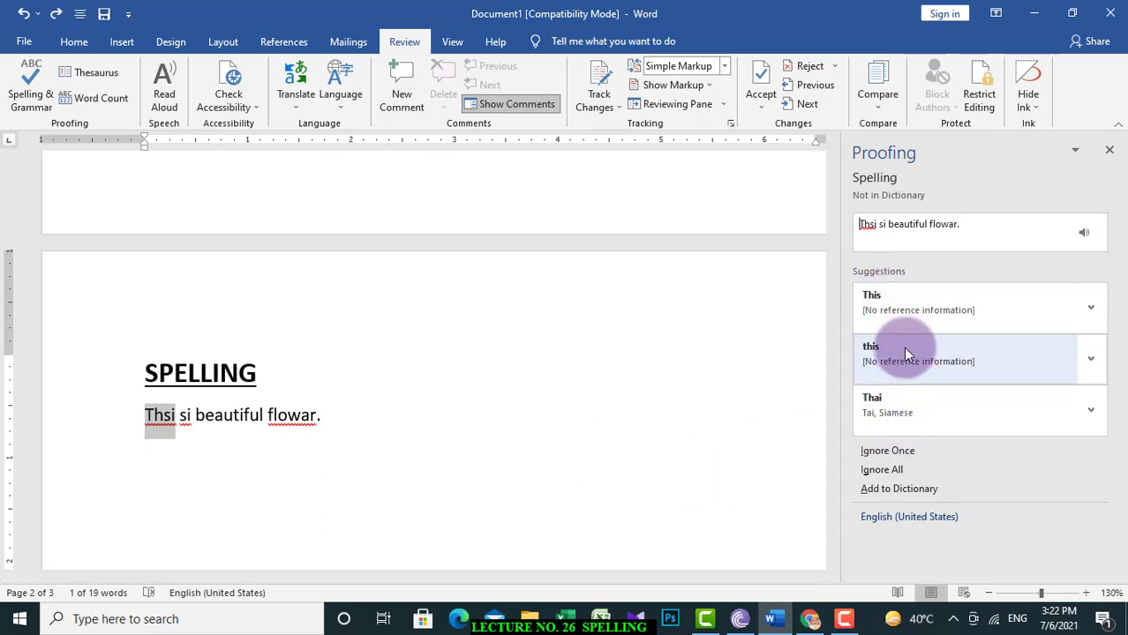
{"action": "left_click", "coordinate": [902, 323]}
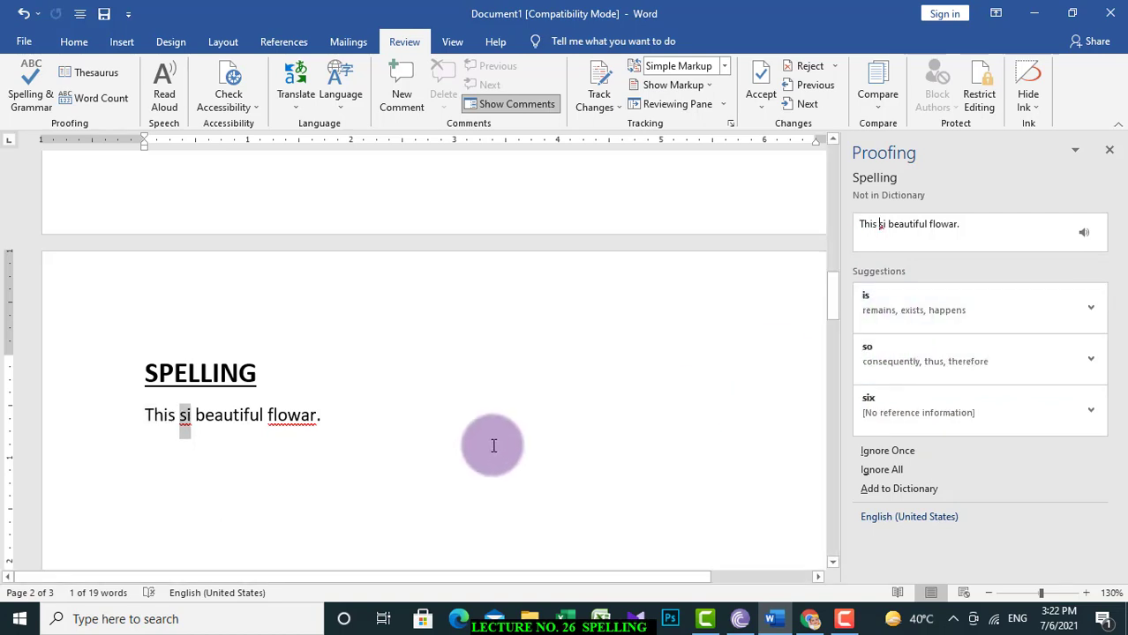
{"action": "left_click", "coordinate": [1109, 150]}
Replace 'si' with 'is' from its right-click spelling suggestions
{"action": "left_click", "coordinate": [271, 414]}
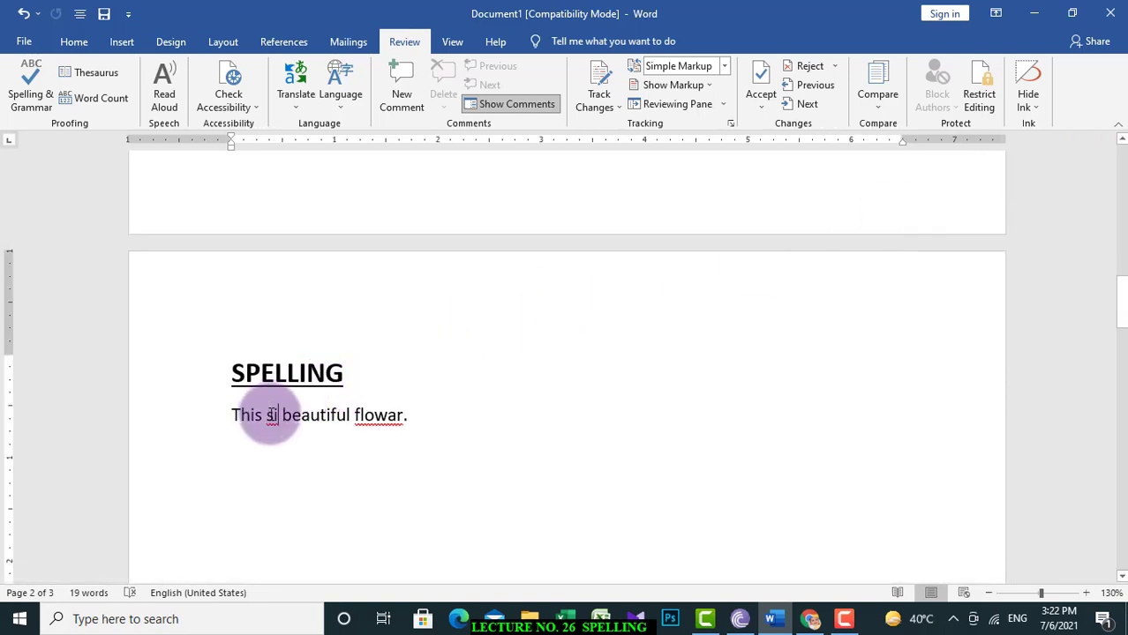
{"action": "right_click", "coordinate": [271, 415]}
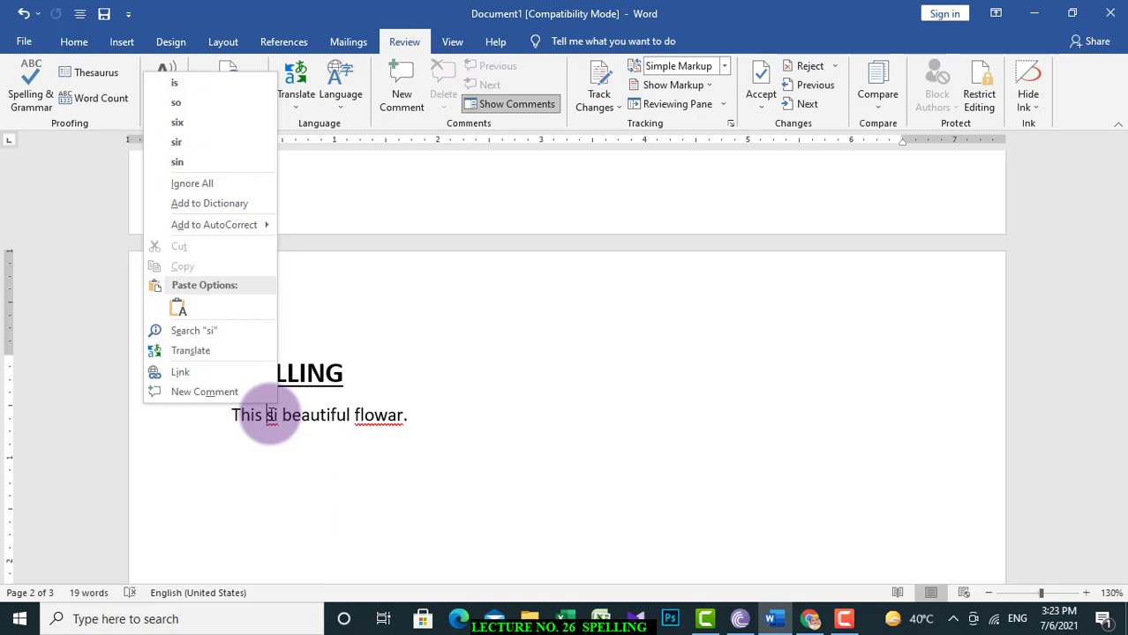
{"action": "left_click", "coordinate": [195, 88]}
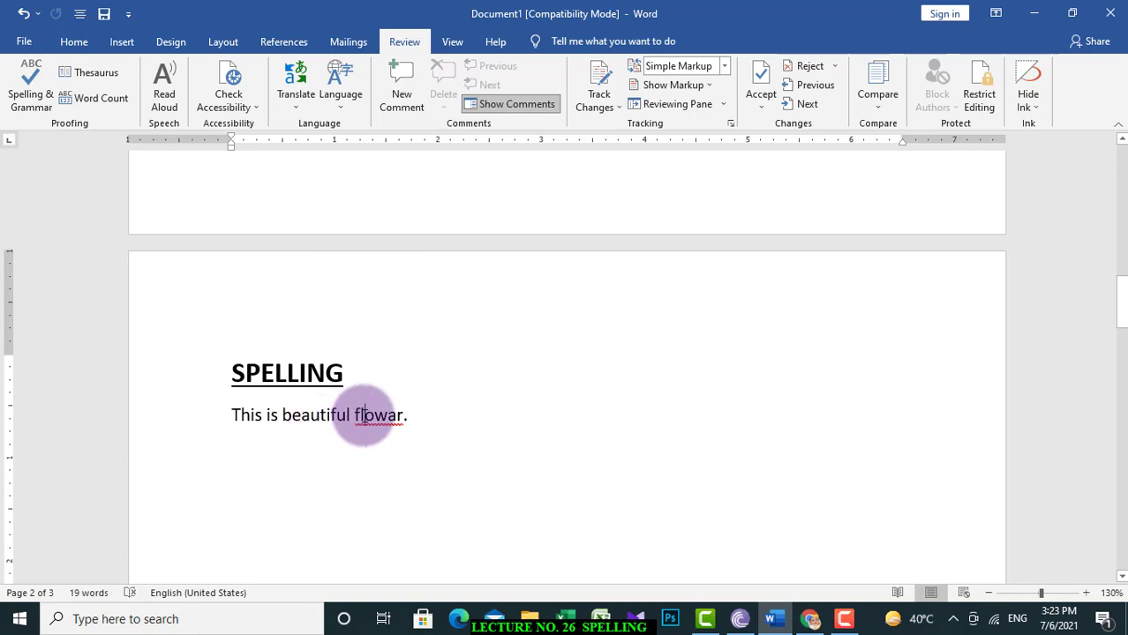
Change 'flowar' to 'flower' from its spelling suggestions and move down to the THESAURUS page
{"action": "left_click", "coordinate": [24, 97]}
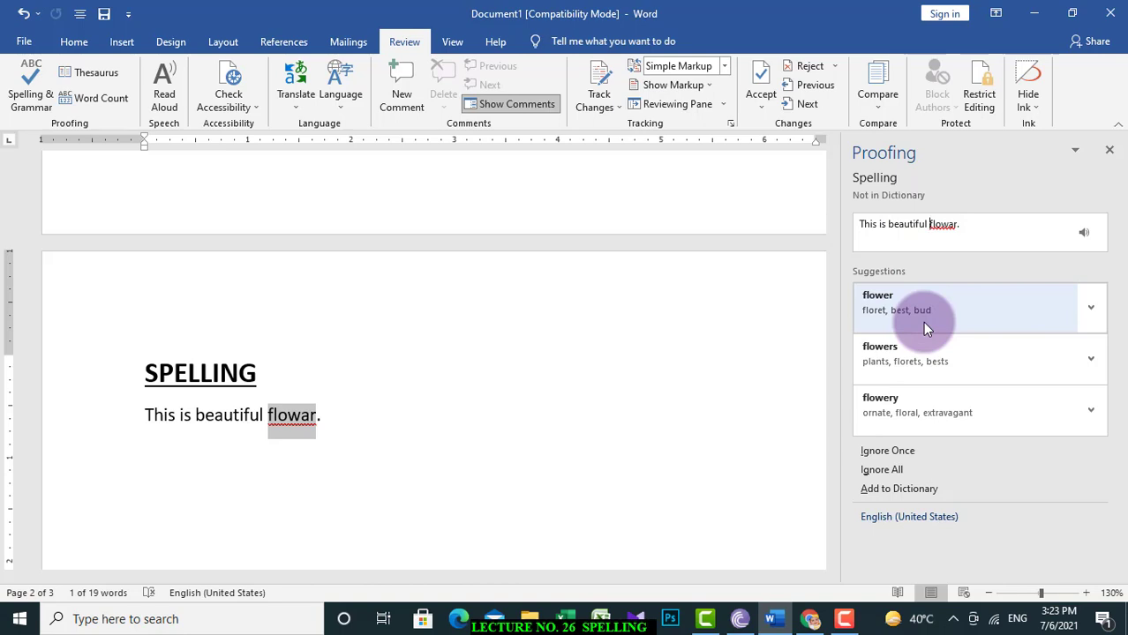
{"action": "left_click", "coordinate": [1111, 151]}
{"action": "right_click", "coordinate": [377, 420]}
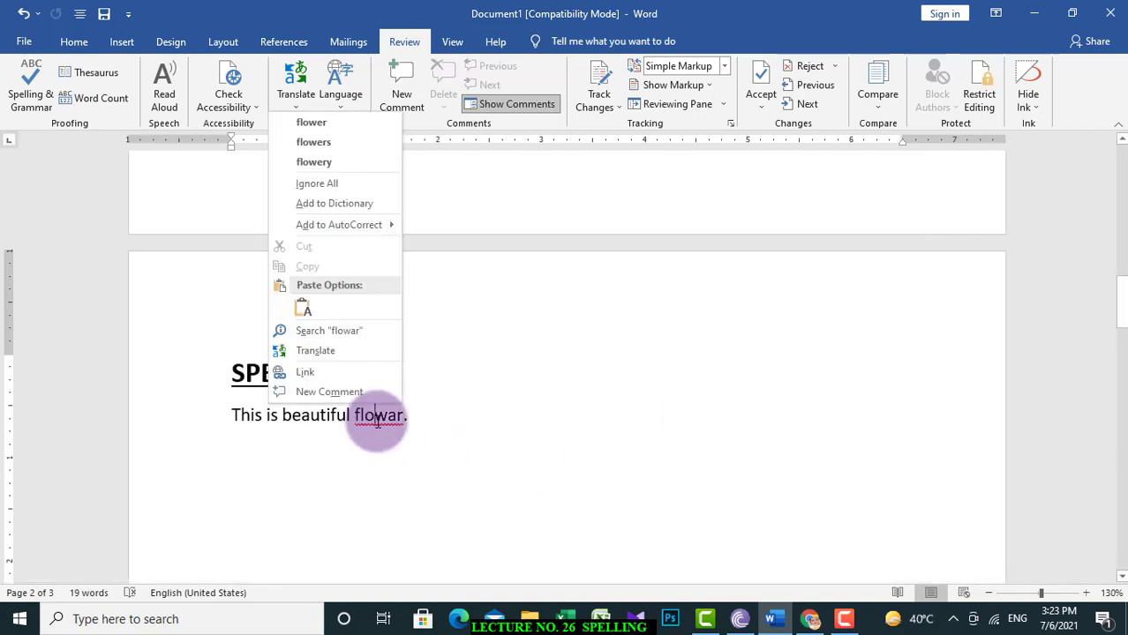
{"action": "left_click", "coordinate": [331, 128]}
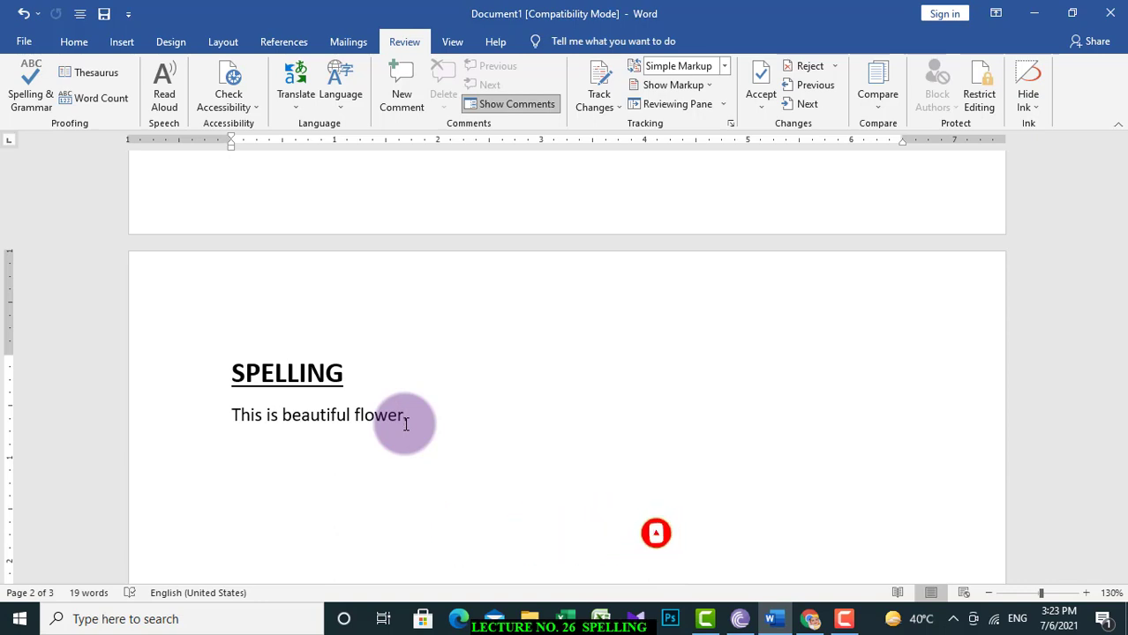
{"action": "key", "text": "Return"}
{"action": "key", "text": "Return"}
{"action": "key", "text": "Return"}
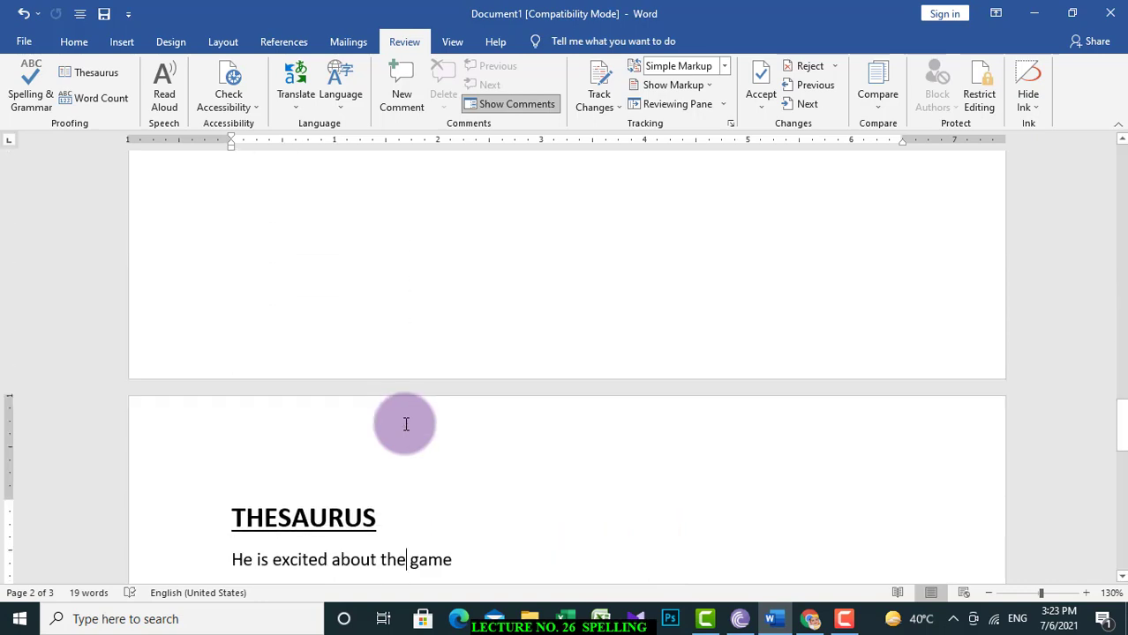
Show synonyms for 'excited': happy, eager, enthusiastic, thrilled and animated
{"action": "key", "text": "Left"}
{"action": "key", "text": "Left"}
{"action": "key", "text": "Left"}
{"action": "key", "text": "Left"}
{"action": "key", "text": "Left"}
{"action": "key", "text": "Left"}
{"action": "key", "text": "Left"}
{"action": "key", "text": "Left"}
{"action": "key", "text": "Left"}
{"action": "key", "text": "Left"}
{"action": "key", "text": "Left"}
{"action": "key", "text": "Left"}
{"action": "right_click", "coordinate": [309, 563]}
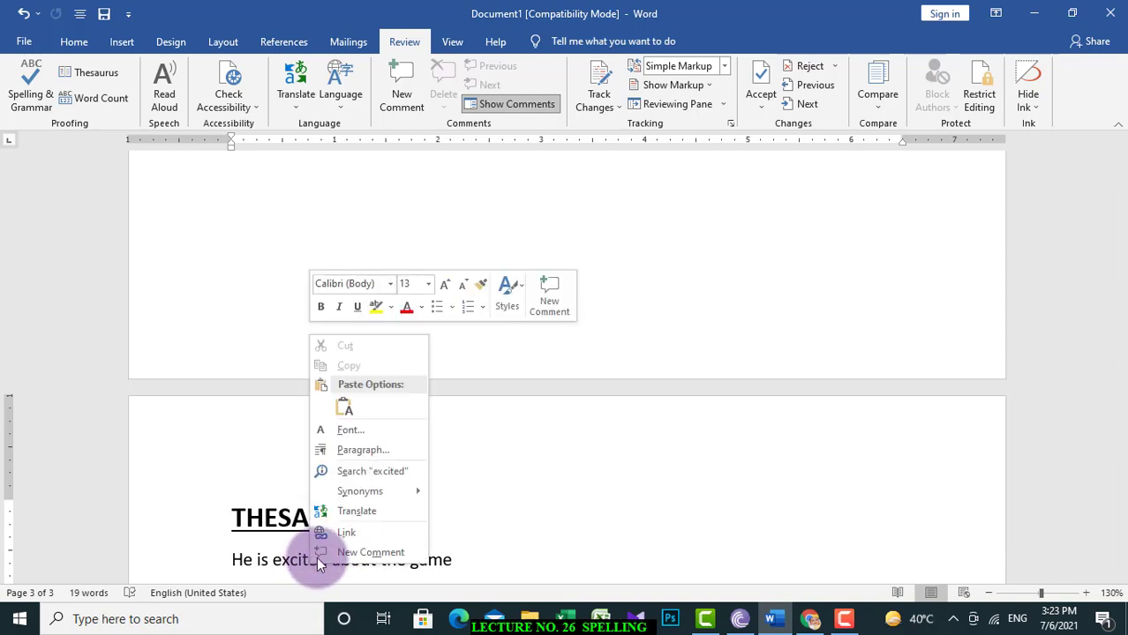
{"action": "mouse_move", "coordinate": [378, 492]}
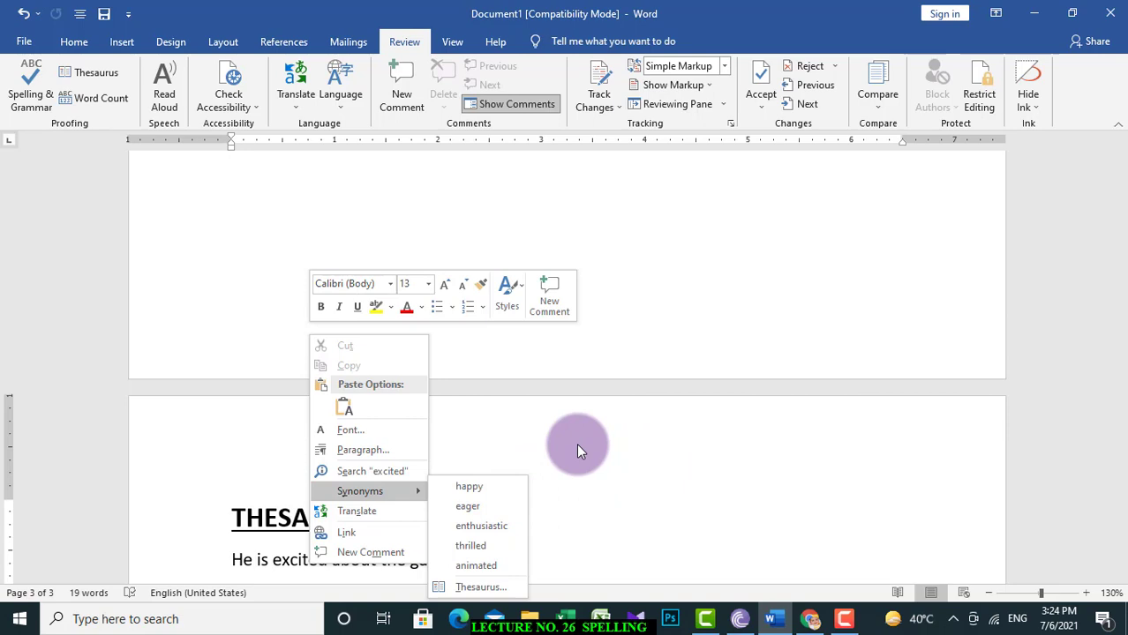
Use the Thesaurus pane to insert 'thrilled' in place of 'excited'
{"action": "left_click", "coordinate": [572, 490]}
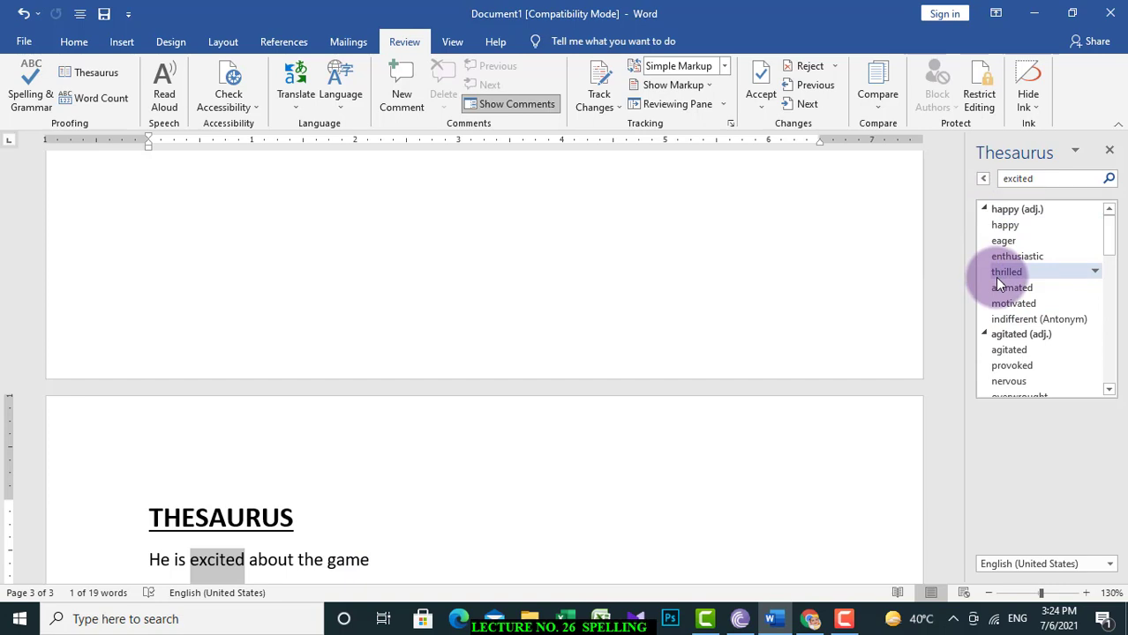
{"action": "left_click", "coordinate": [997, 278]}
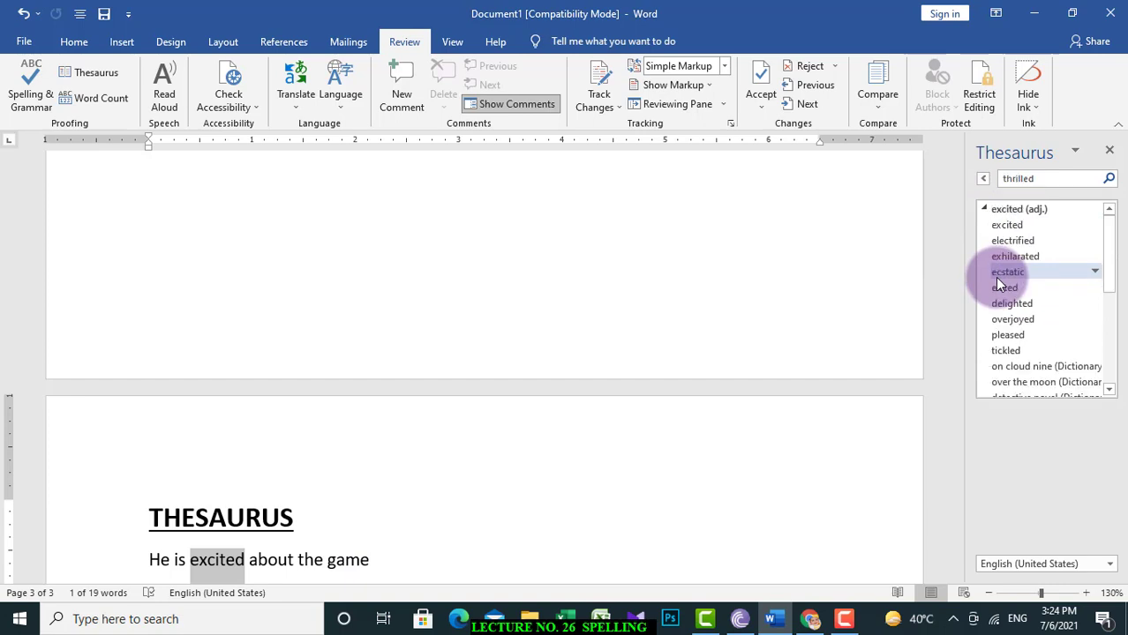
{"action": "right_click", "coordinate": [1027, 177]}
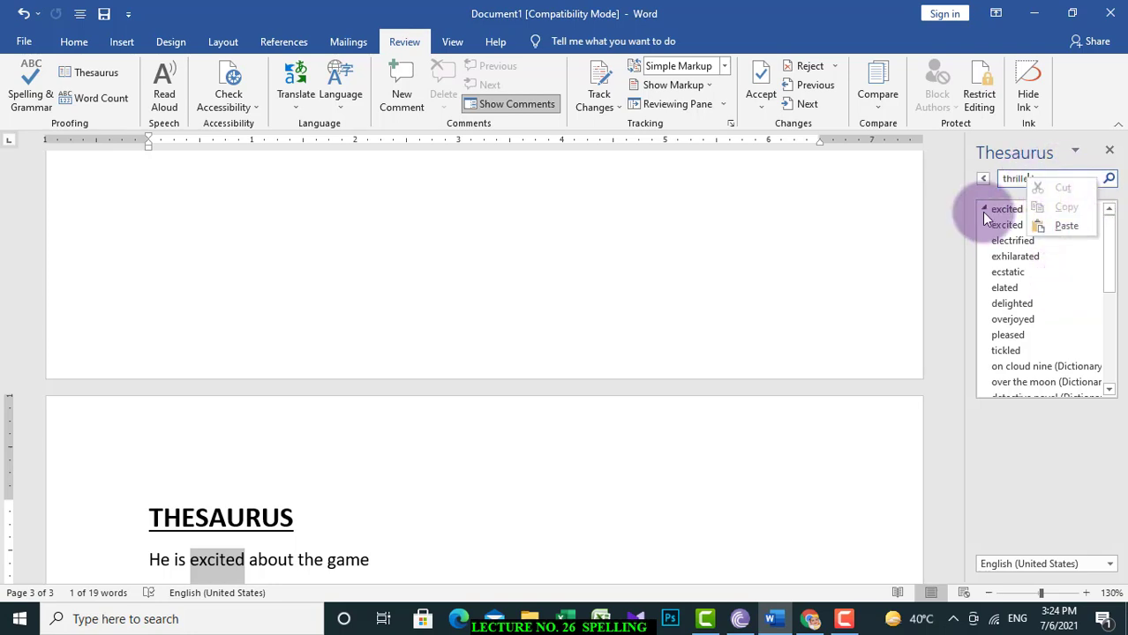
{"action": "left_click", "coordinate": [985, 179]}
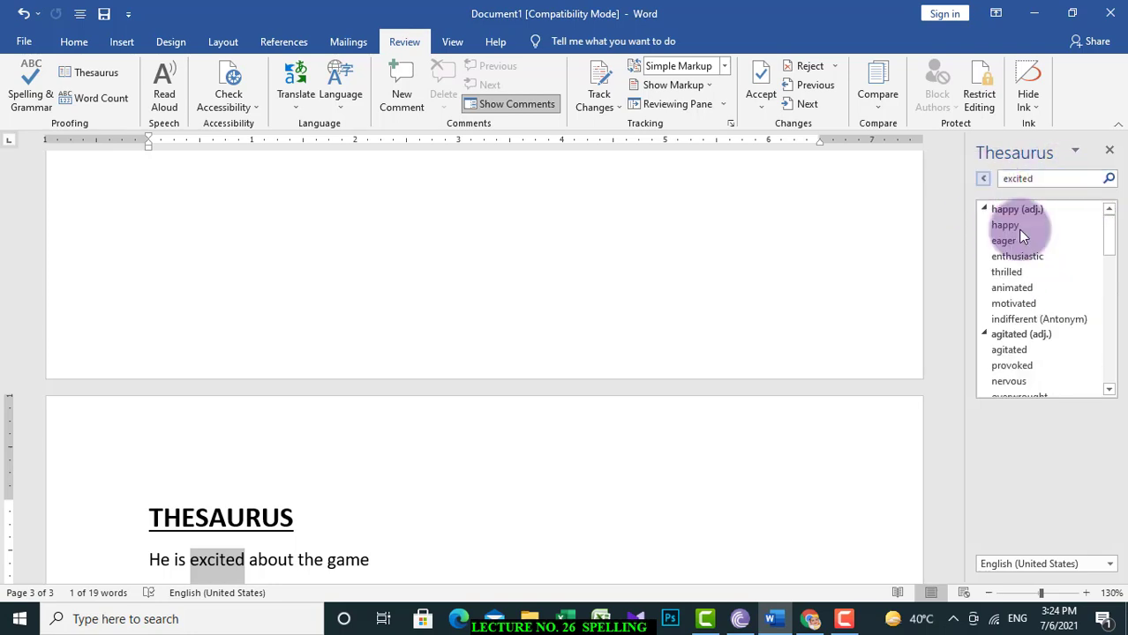
{"action": "right_click", "coordinate": [1016, 274]}
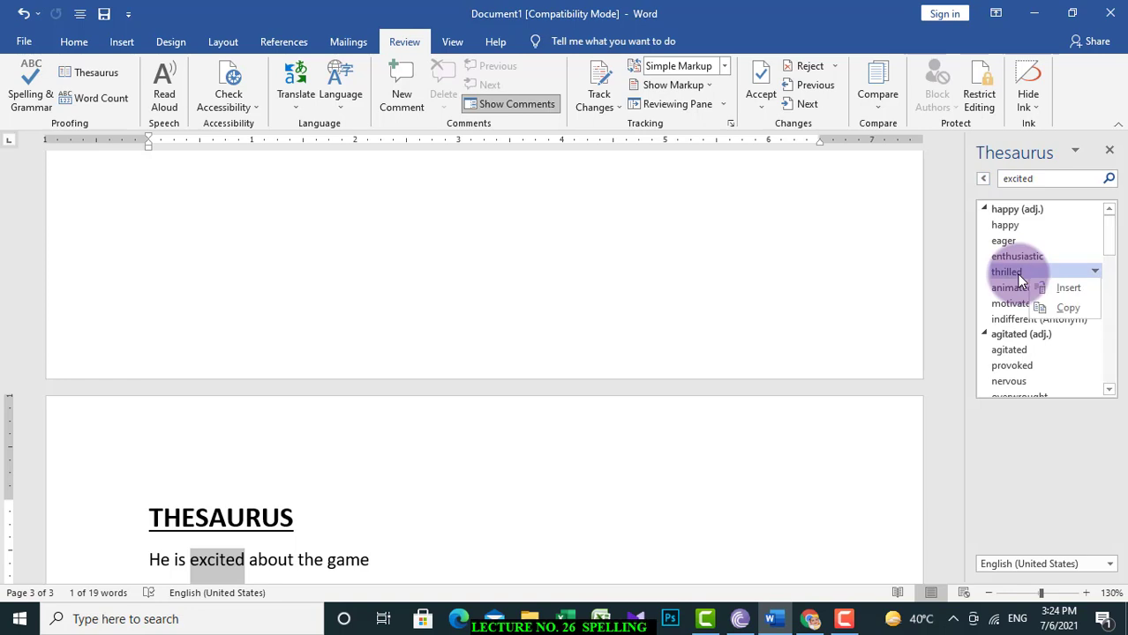
{"action": "left_click", "coordinate": [1066, 291]}
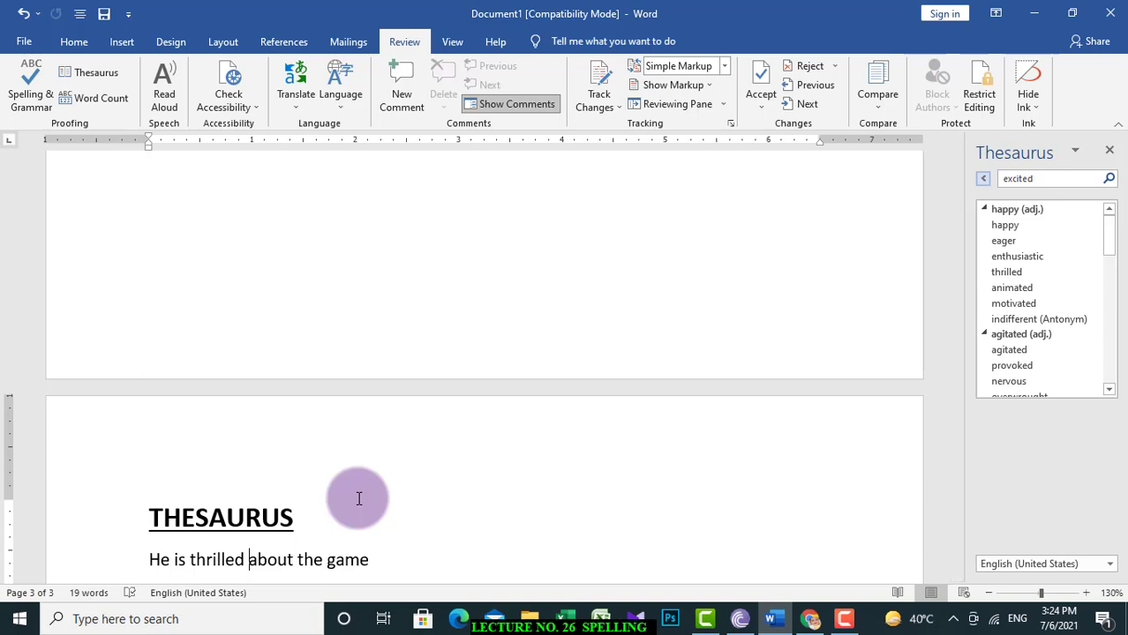
Dismiss the thesaurus language list and return to the SPELLING AND GRAMMAR title page
{"action": "key", "text": "alt+Down"}
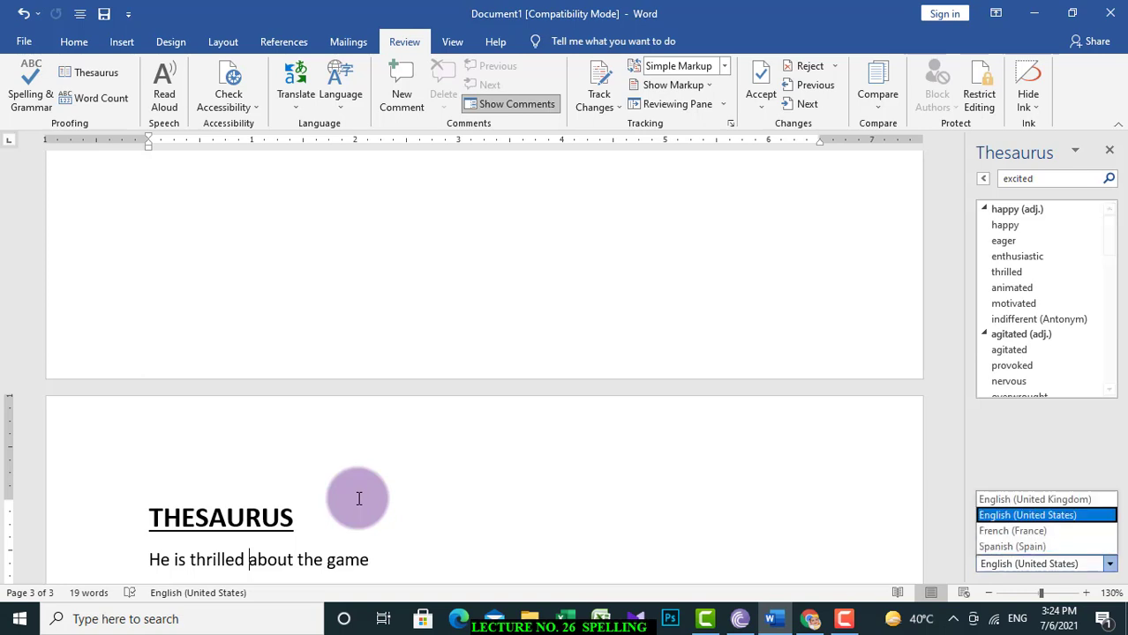
{"action": "key", "text": "Down"}
{"action": "key", "text": "Down"}
{"action": "key", "text": "Escape"}
{"action": "key", "text": "alt+Down"}
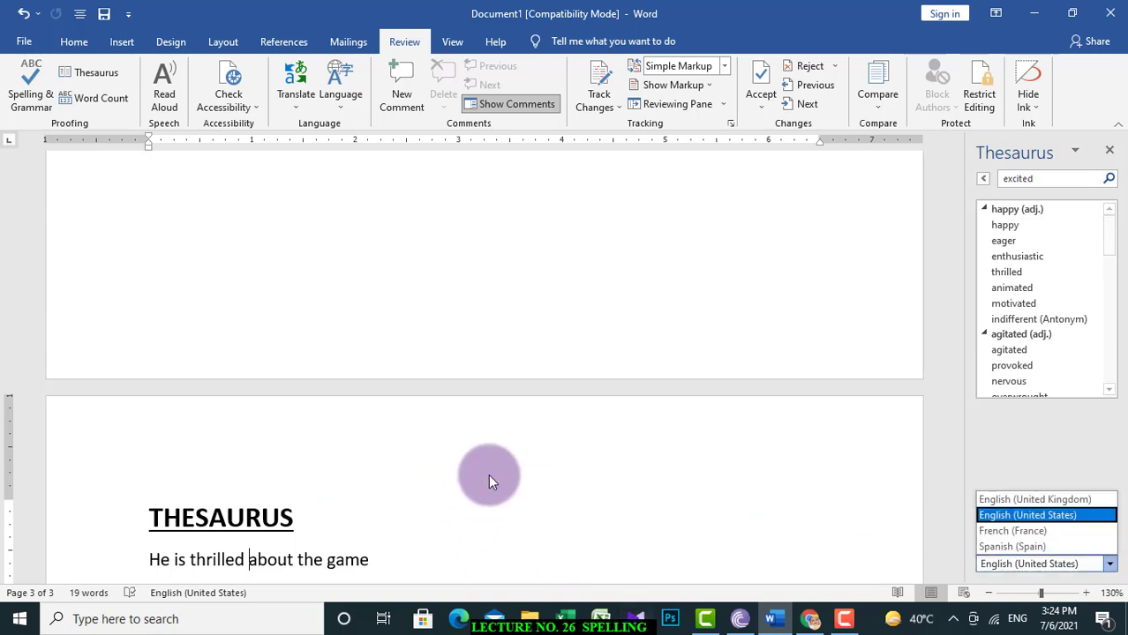
{"action": "key", "text": "Down"}
{"action": "key", "text": "Down"}
{"action": "left_click", "coordinate": [488, 474]}
{"action": "key", "text": "Up"}
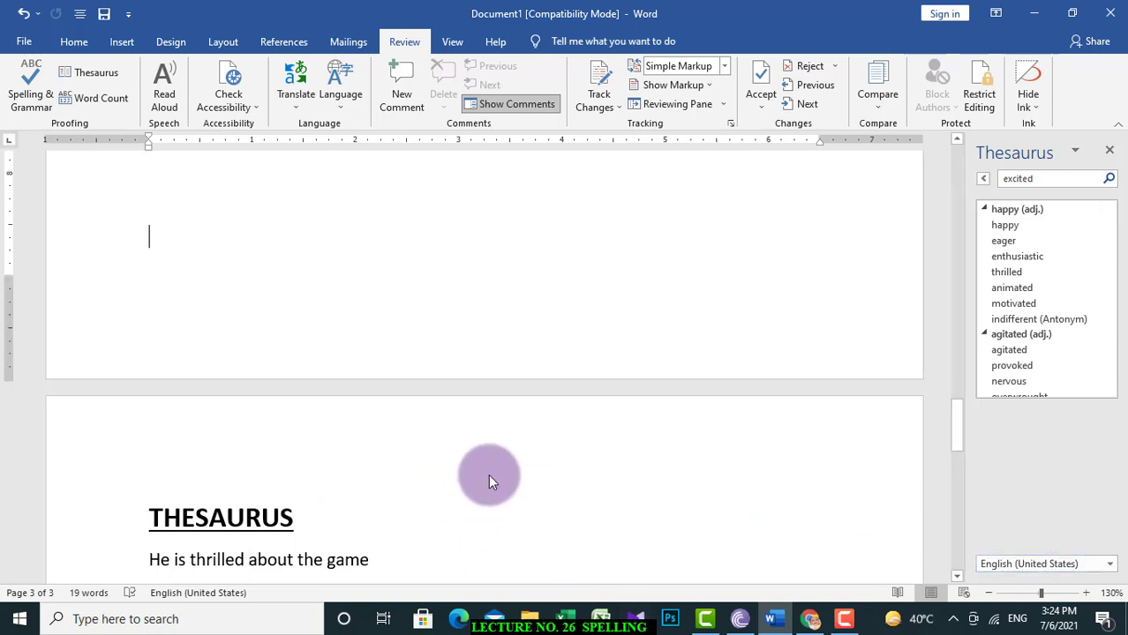
{"action": "key", "text": "Up"}
{"action": "key", "text": "Up"}
{"action": "key", "text": "Up"}
{"action": "key", "text": "Up"}
{"action": "key", "text": "Up"}
{"action": "key", "text": "Up"}
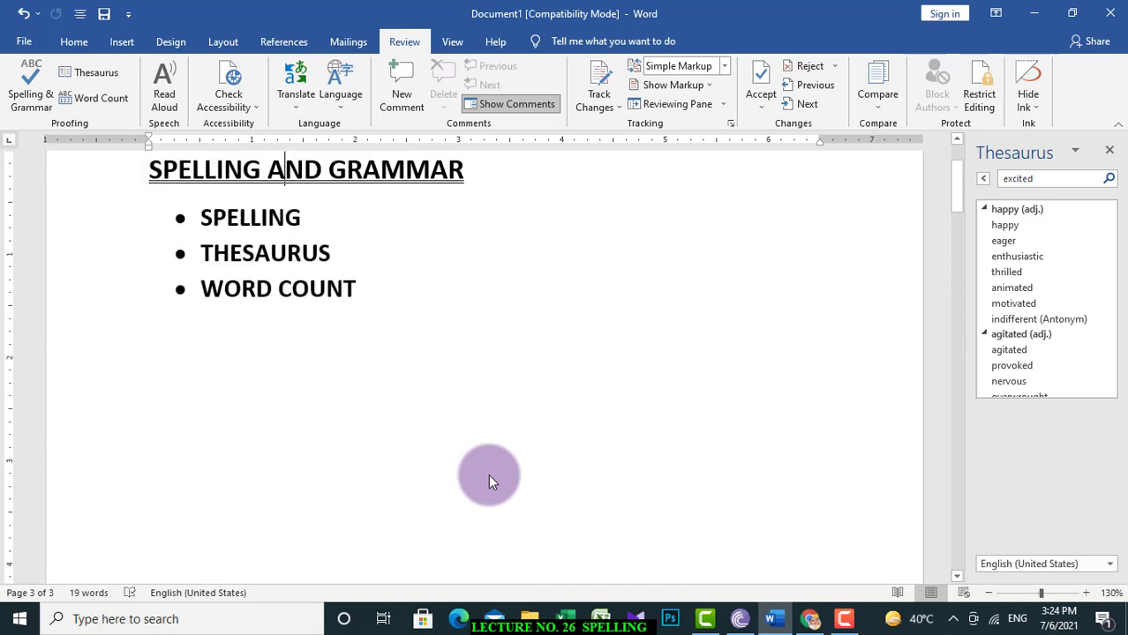
Show Word Count: 3 pages, 19 words, 110/130 characters, 8 paragraphs, 55 lines
{"action": "left_click", "coordinate": [98, 99]}
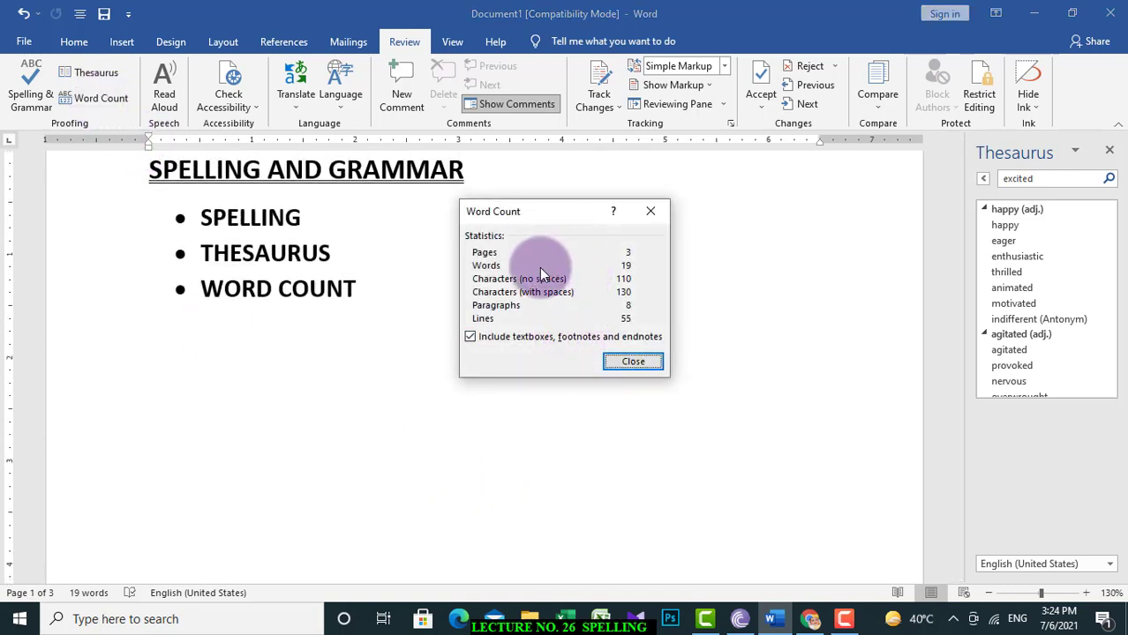